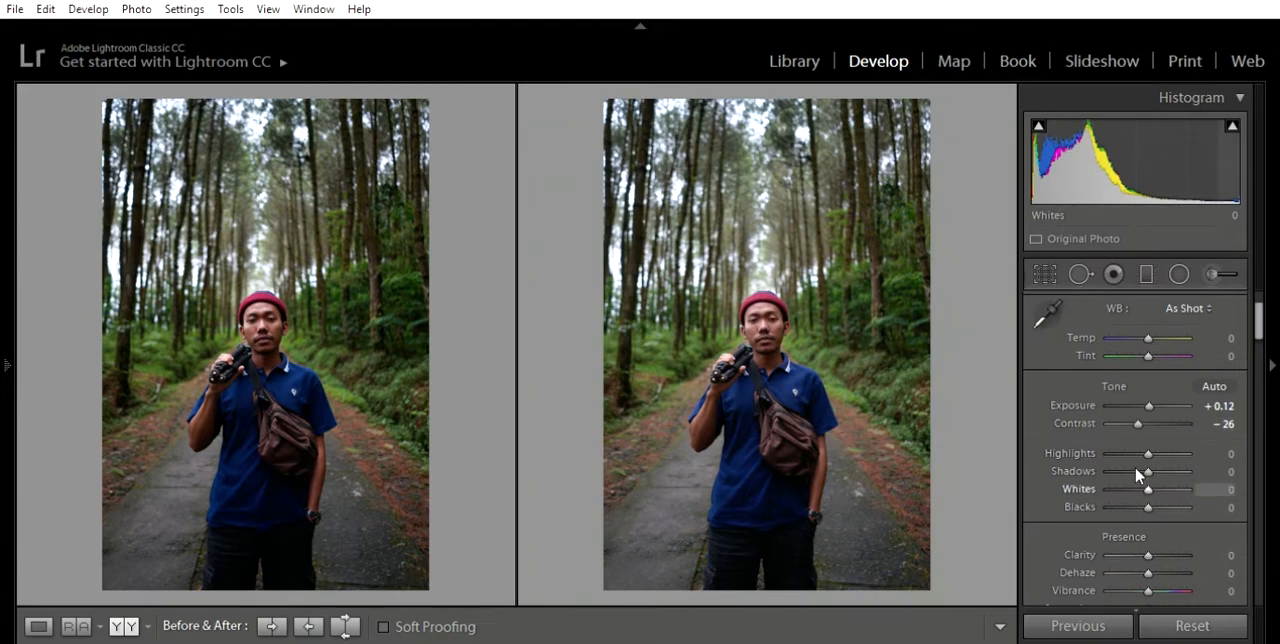
- Set the photo's Highlights to -38, Shadows to +50, Whites to -45 and Blacks to +29
mouse_move(1147, 451)
left_mouse_down()
mouse_move(1131, 432)
mouse_move(1170, 455)
mouse_move(1146, 471)
mouse_move(1129, 463)
left_mouse_up()
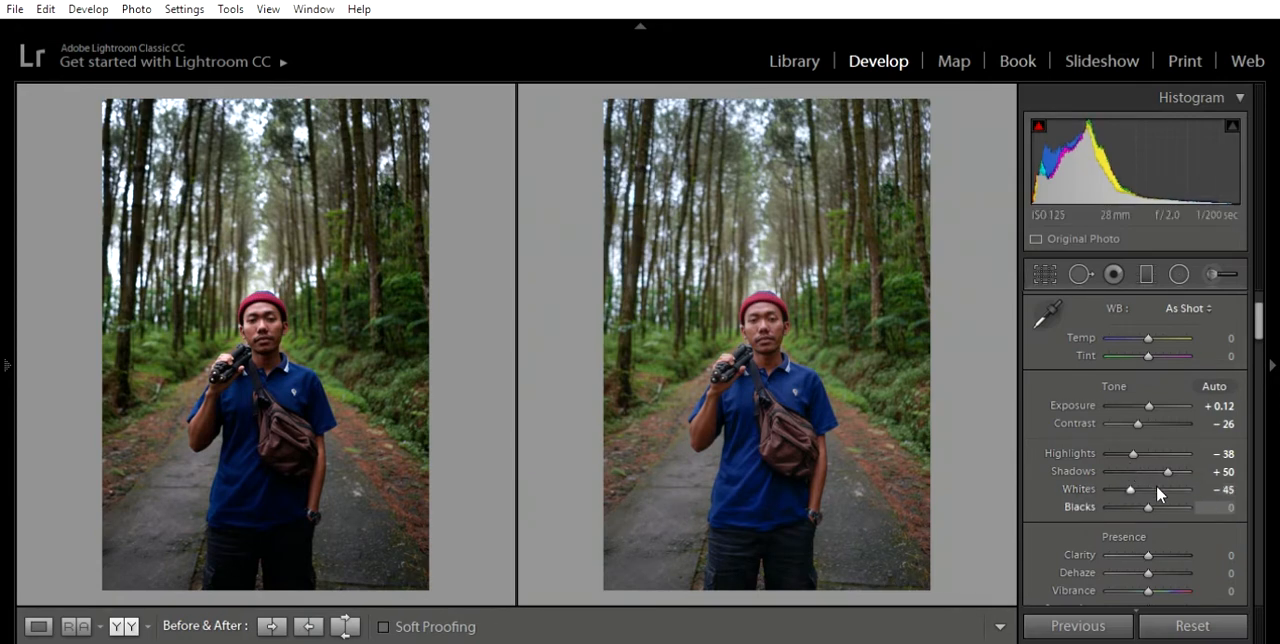
left_click_drag(1147, 489, 1158, 488)
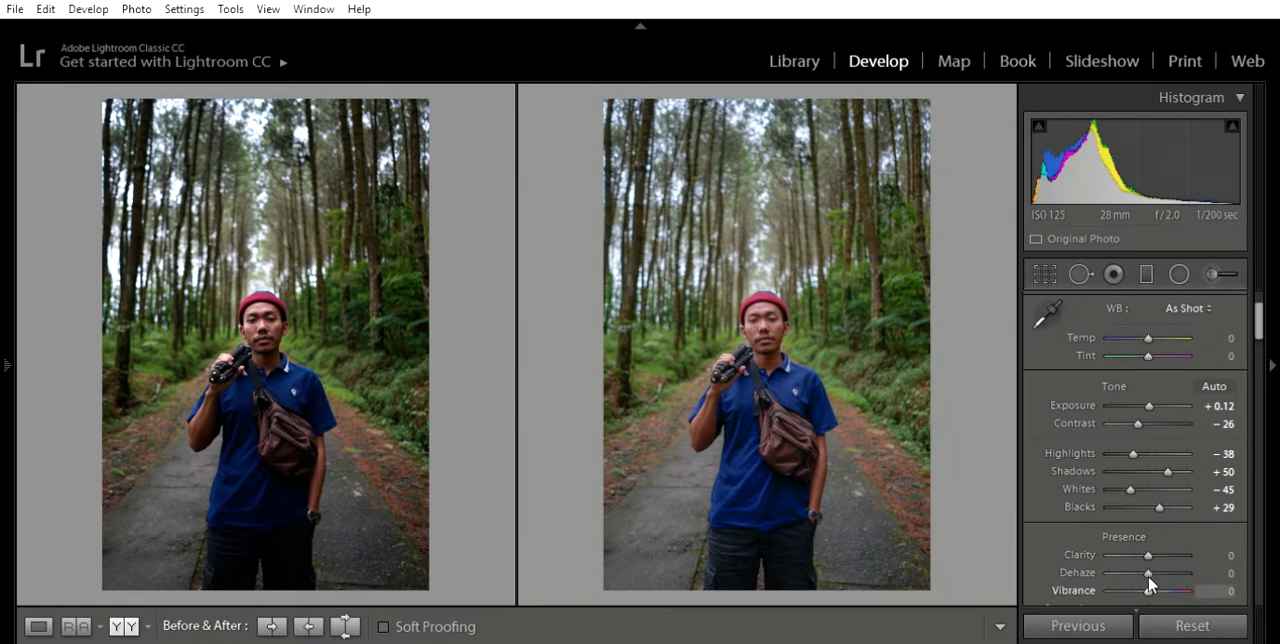
- Set the Presence values to Clarity +19, Dehaze +7, Vibrance -12 and Saturation -5
left_click_drag(1149, 531, 1155, 533)
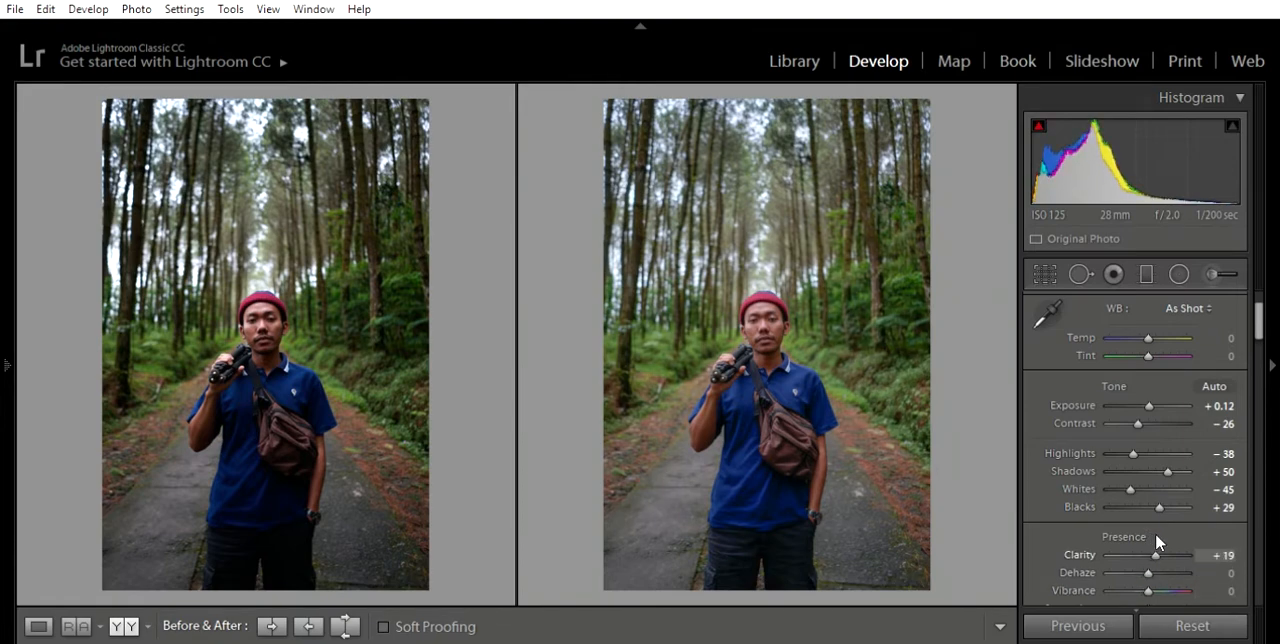
left_click_drag(1150, 552, 1153, 553)
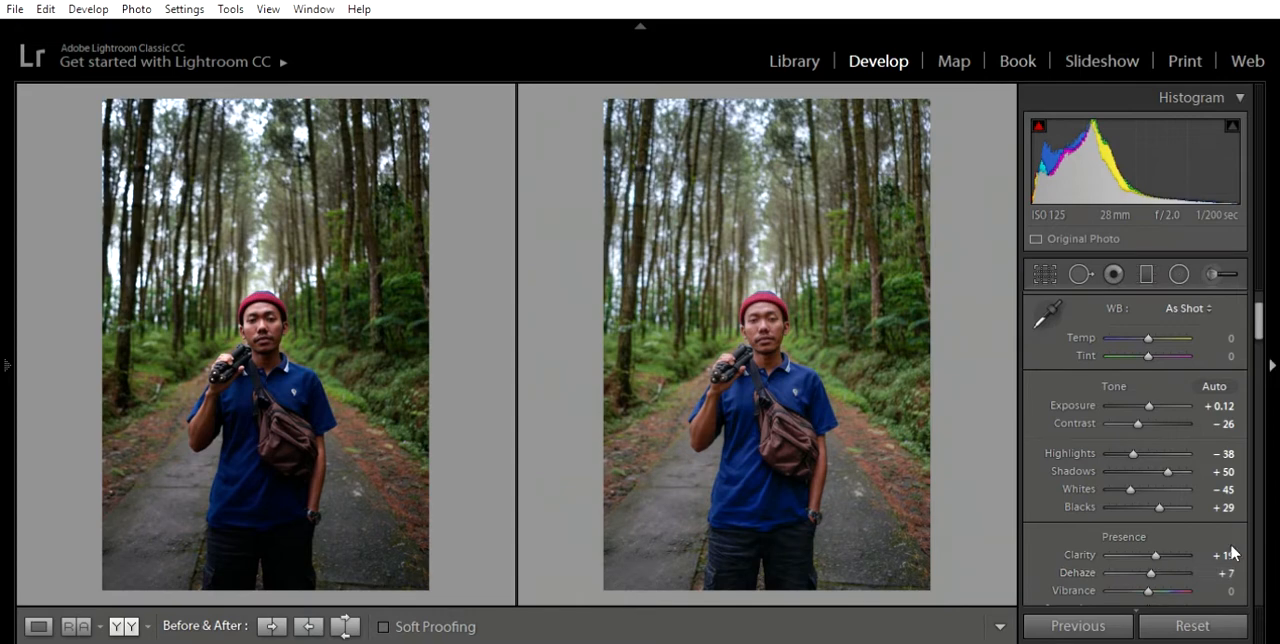
scroll(1235, 522, "down", 2)
left_click_drag(1150, 481, 1144, 480)
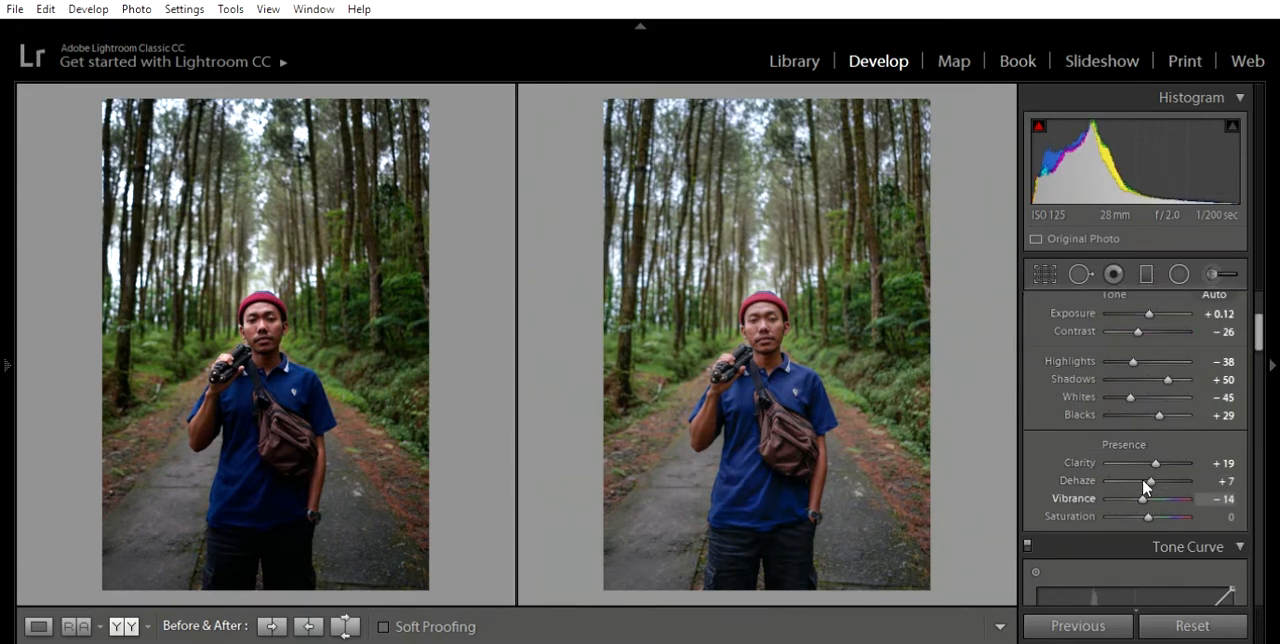
left_click_drag(1151, 499, 1151, 497)
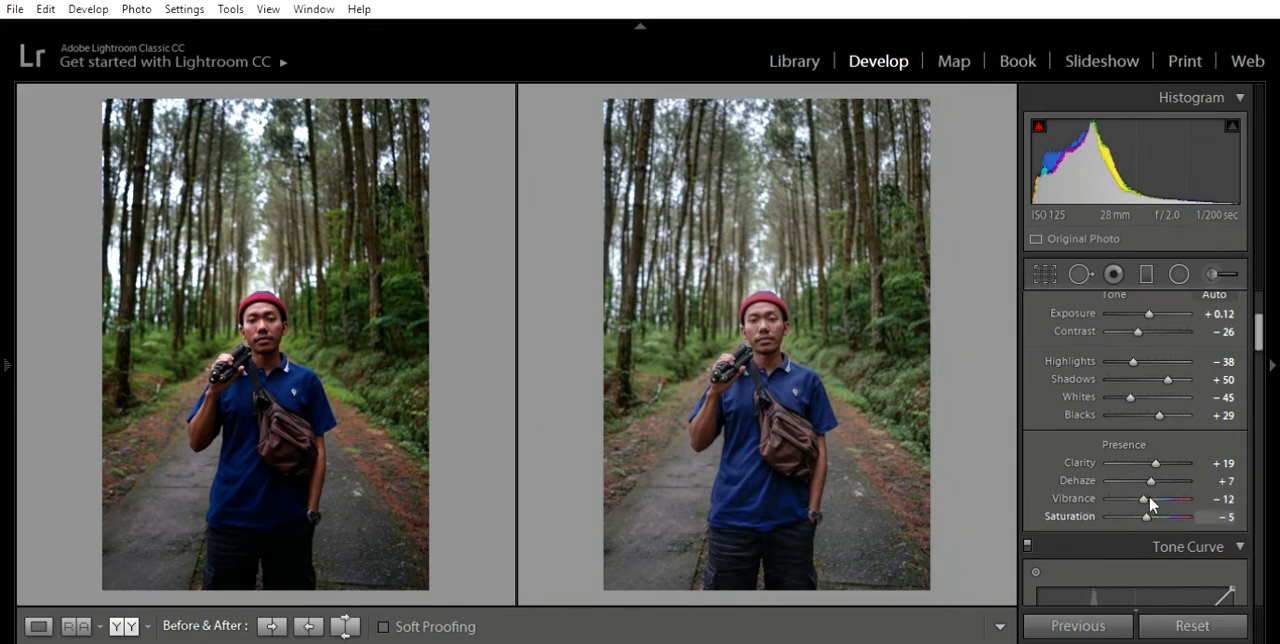
- Shape the RGB tone curve into an S with points near 51.0/48.2 % and 25.5/16.5 %, raised highlights and a lifted black point
scroll(1248, 472, "down", 5)
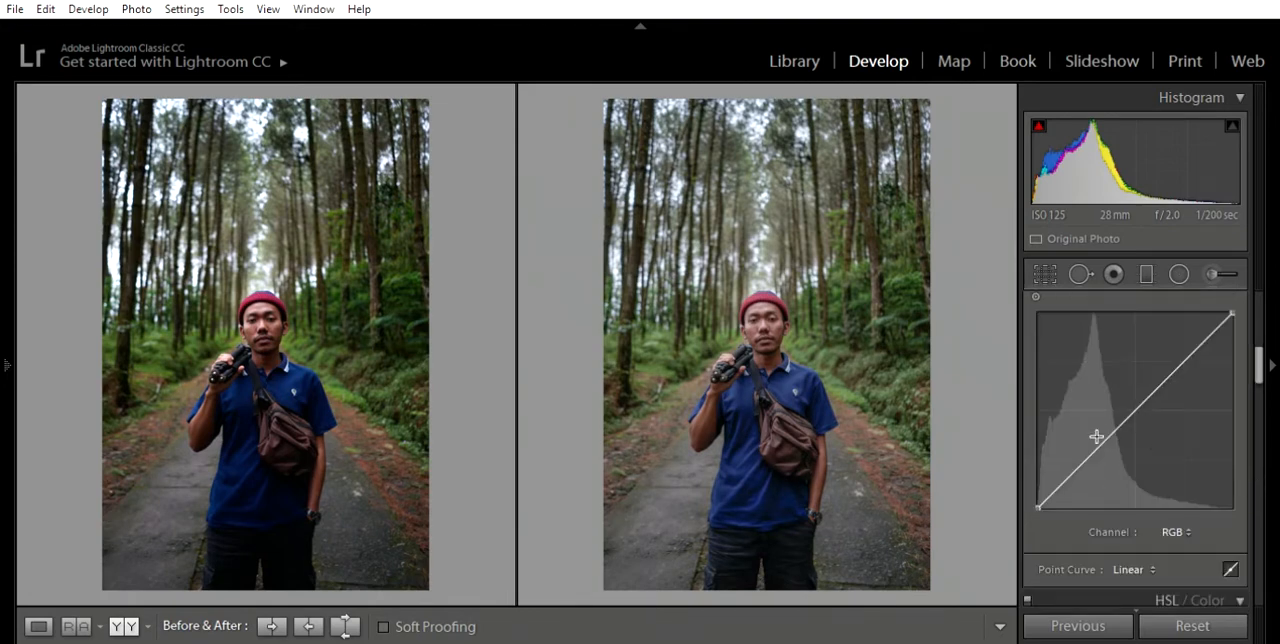
left_click(1135, 412)
left_click(1088, 465)
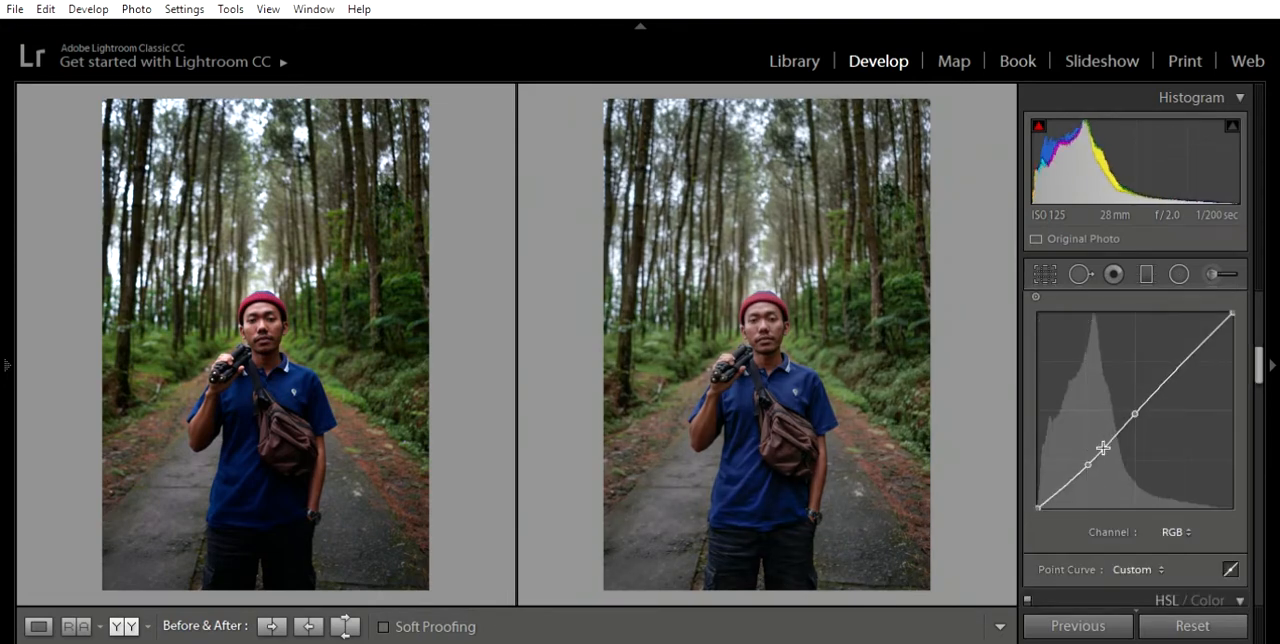
left_click_drag(1188, 366, 1167, 345)
left_click_drag(1136, 397, 1139, 396)
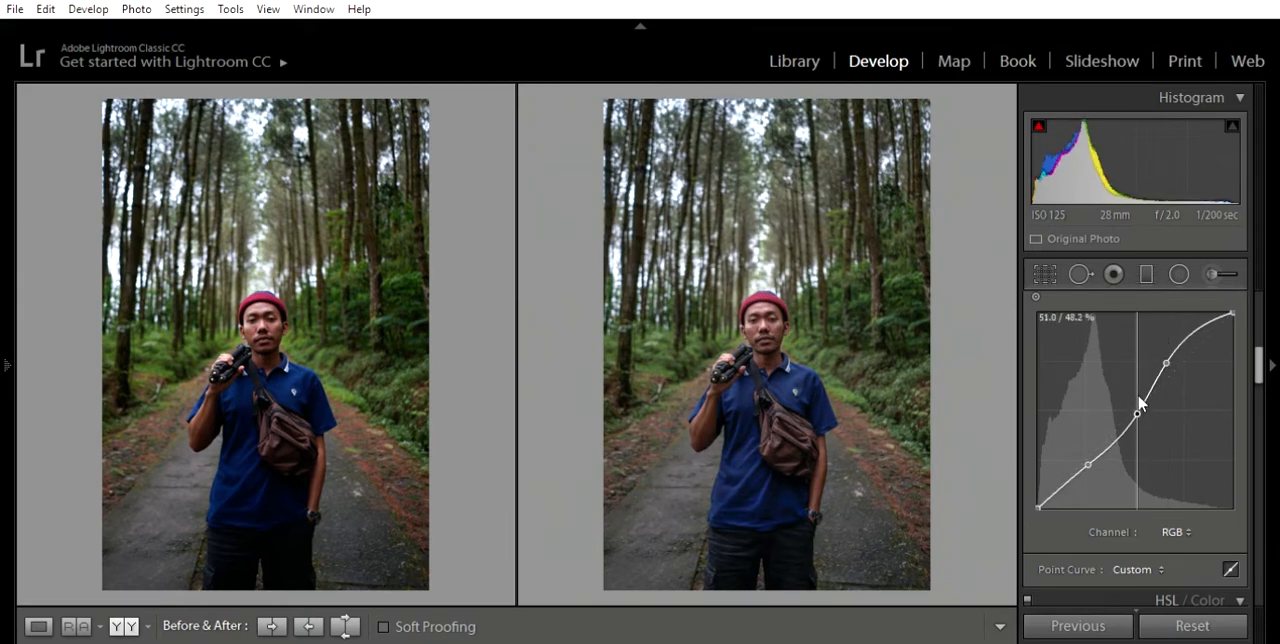
left_click_drag(1088, 451, 1086, 461)
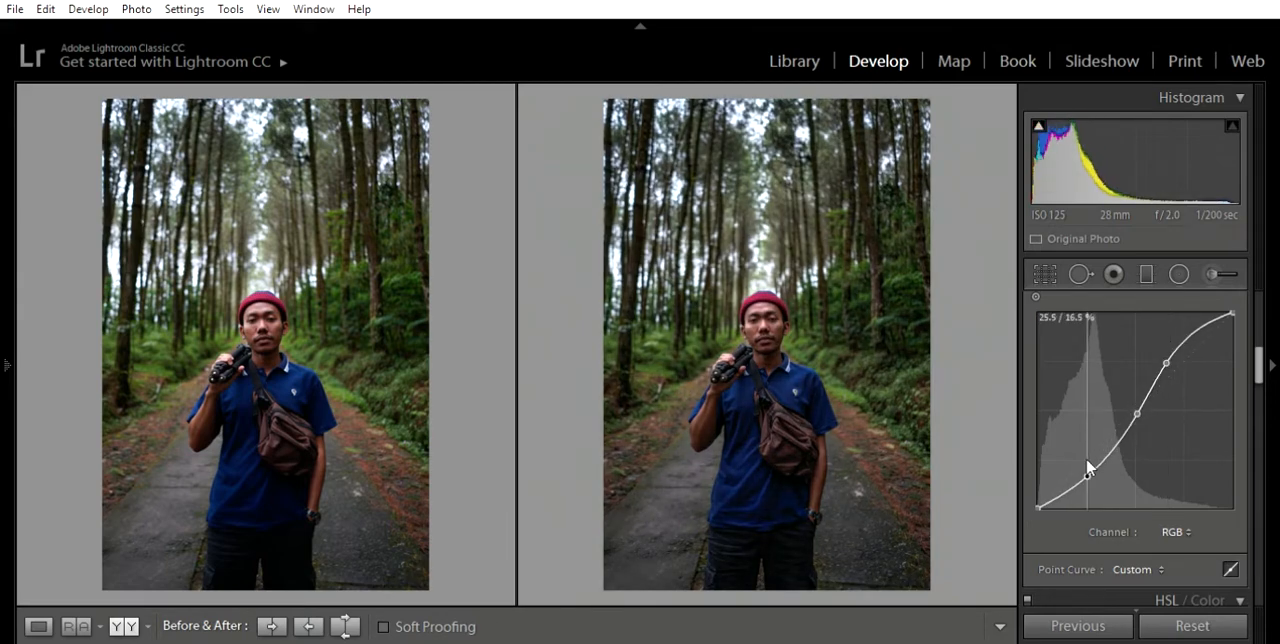
left_click_drag(1039, 507, 1087, 465)
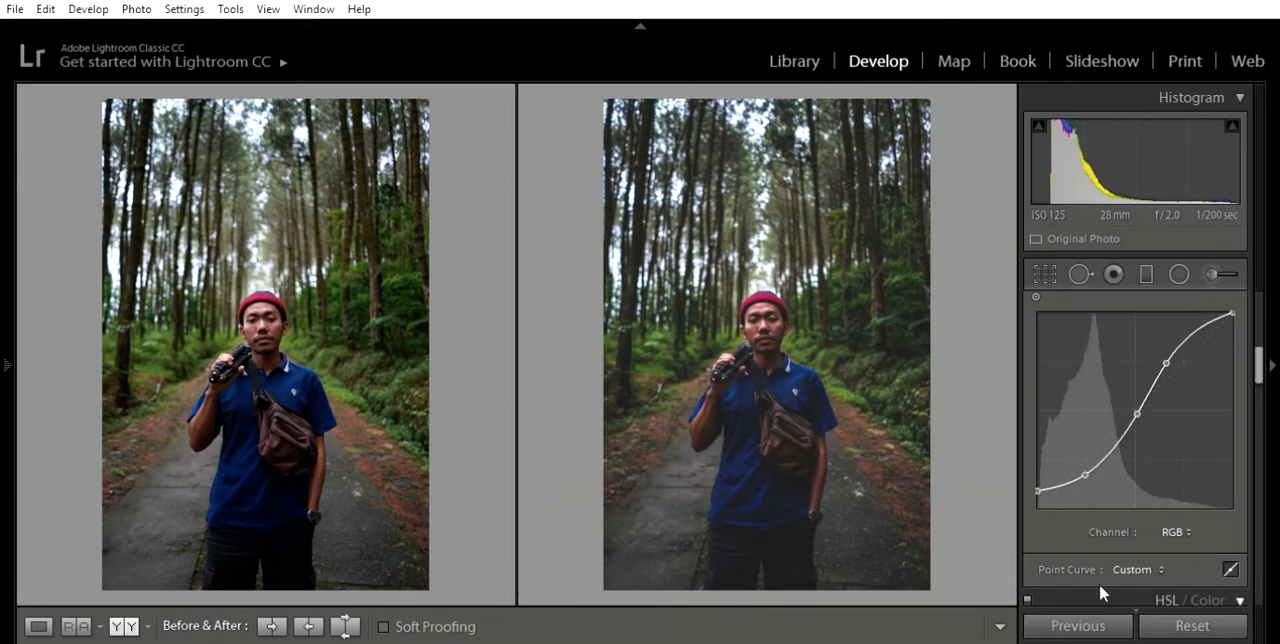
- Set the HSL Hue of Orange to -7, Yellow to -100 and Green to -100
scroll(1262, 494, "down", 3)
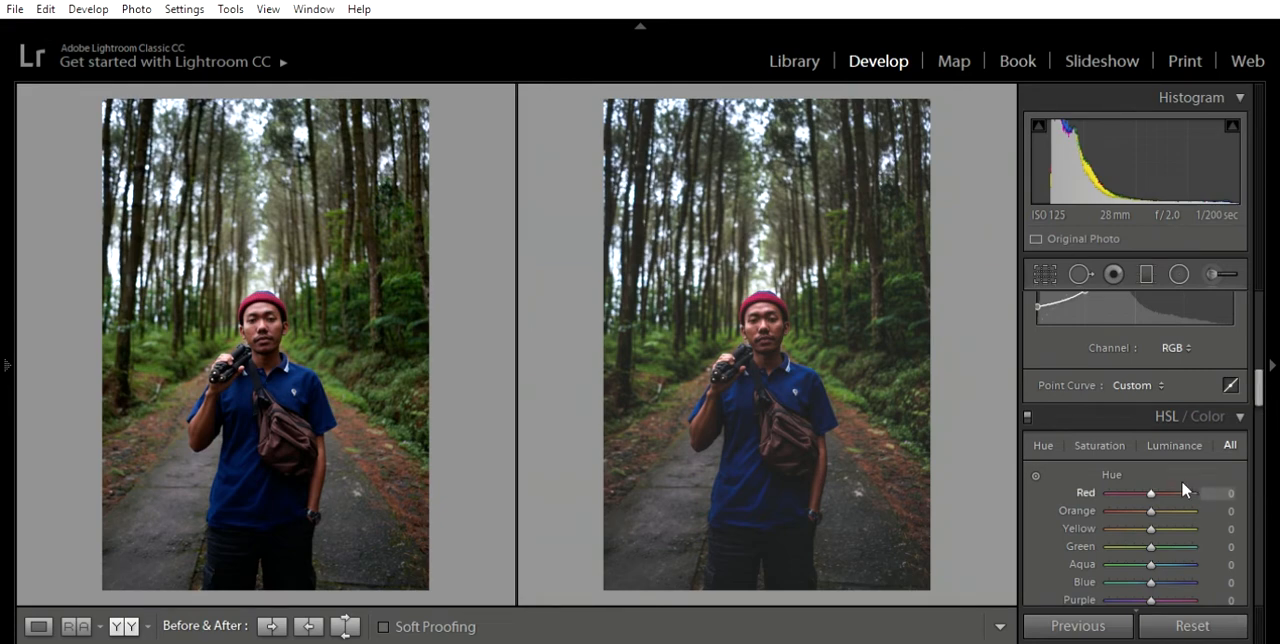
scroll(1140, 490, "down", 3)
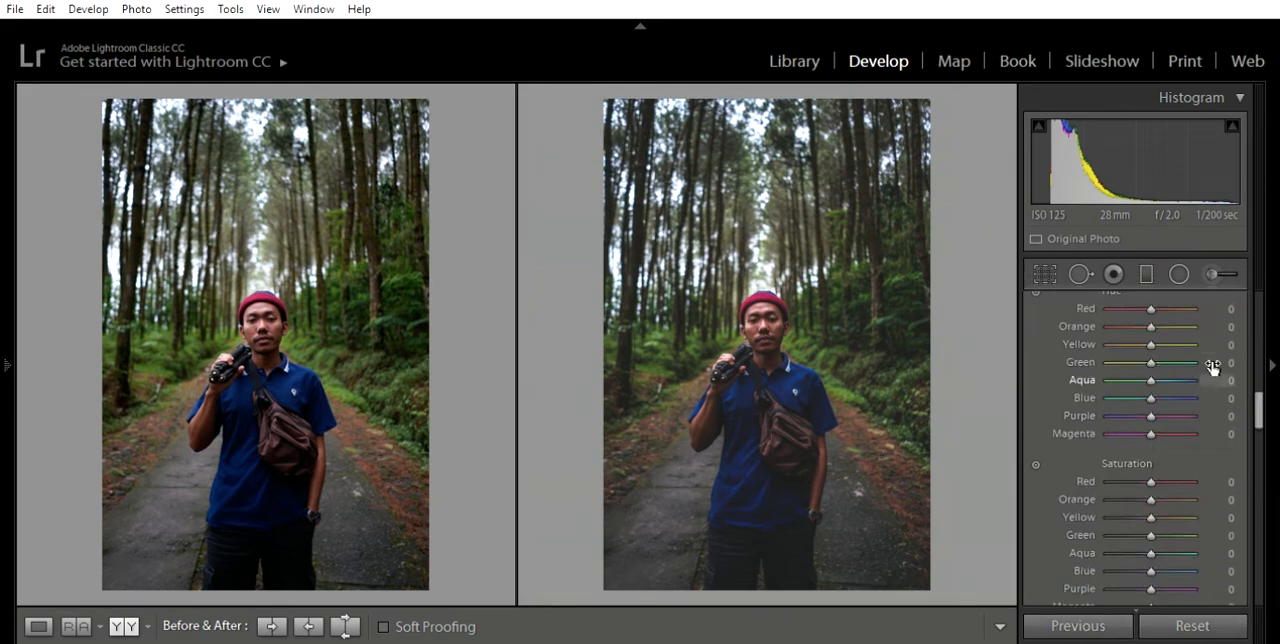
scroll(1212, 367, "up", 2)
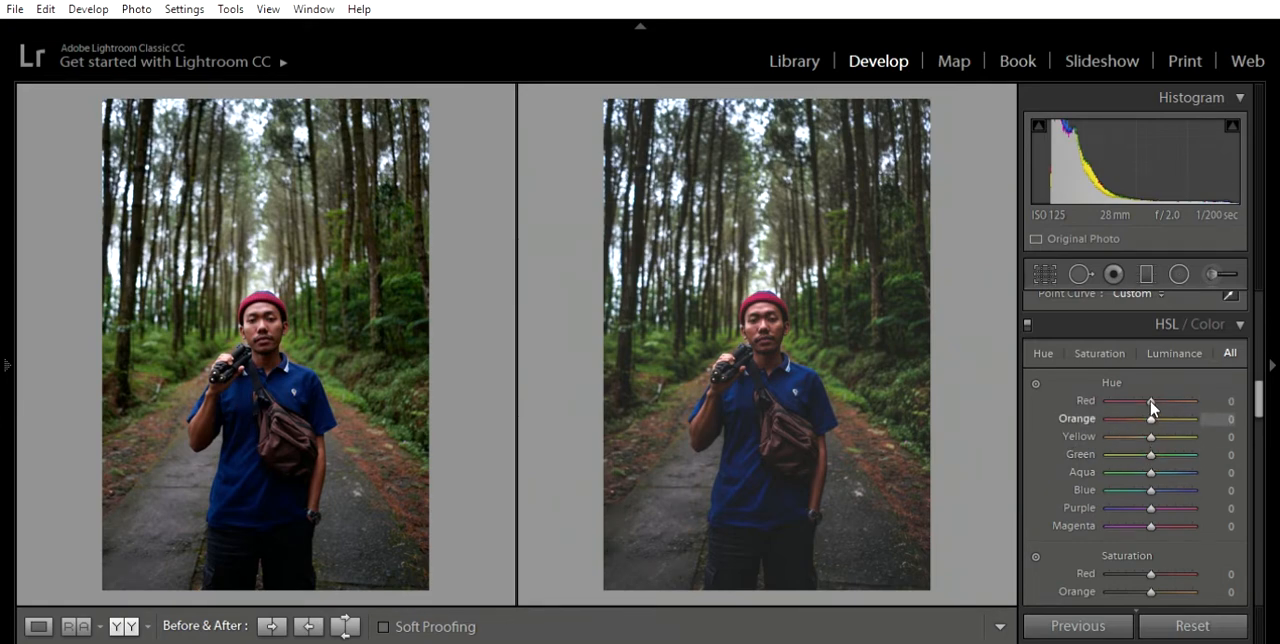
left_click_drag(1150, 437, 1098, 425)
left_click_drag(1150, 454, 1085, 441)
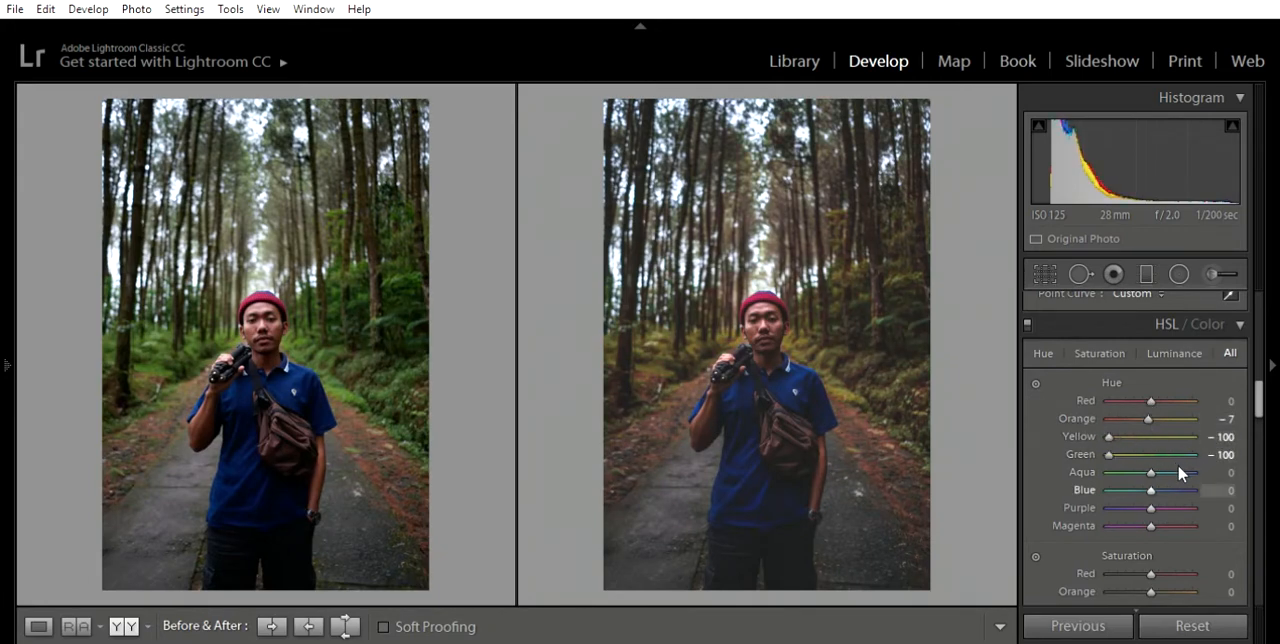
- Set the HSL Saturation of Orange to -7, Yellow to -22, Green to -27, Aqua to -100, Blue to -47 and Purple to -38
scroll(1182, 462, "down", 4)
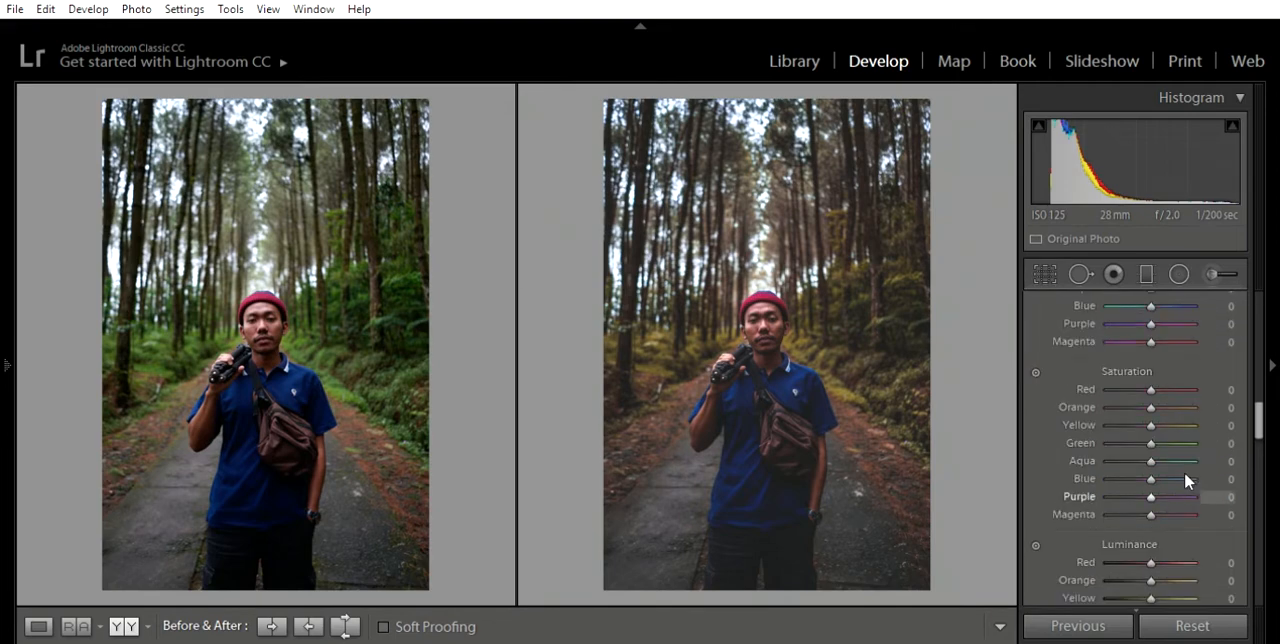
mouse_move(1150, 406)
left_mouse_down()
mouse_move(1150, 391)
mouse_move(1149, 425)
mouse_move(1107, 422)
mouse_move(1142, 421)
left_mouse_up()
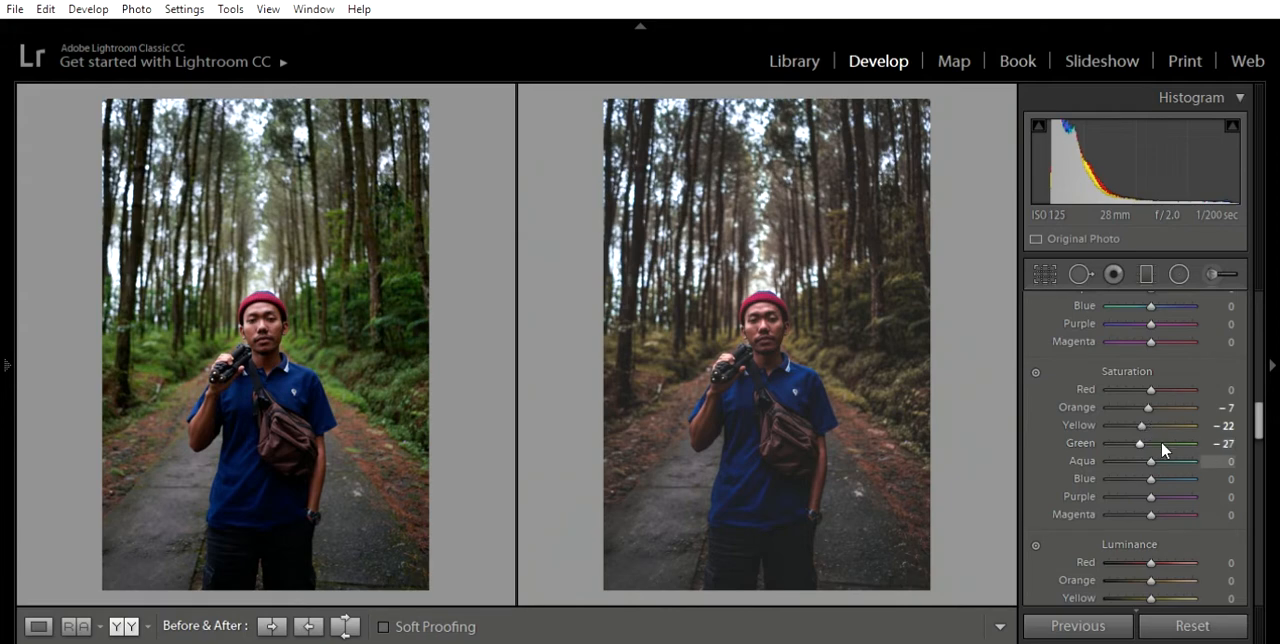
left_click_drag(1152, 458, 1088, 456)
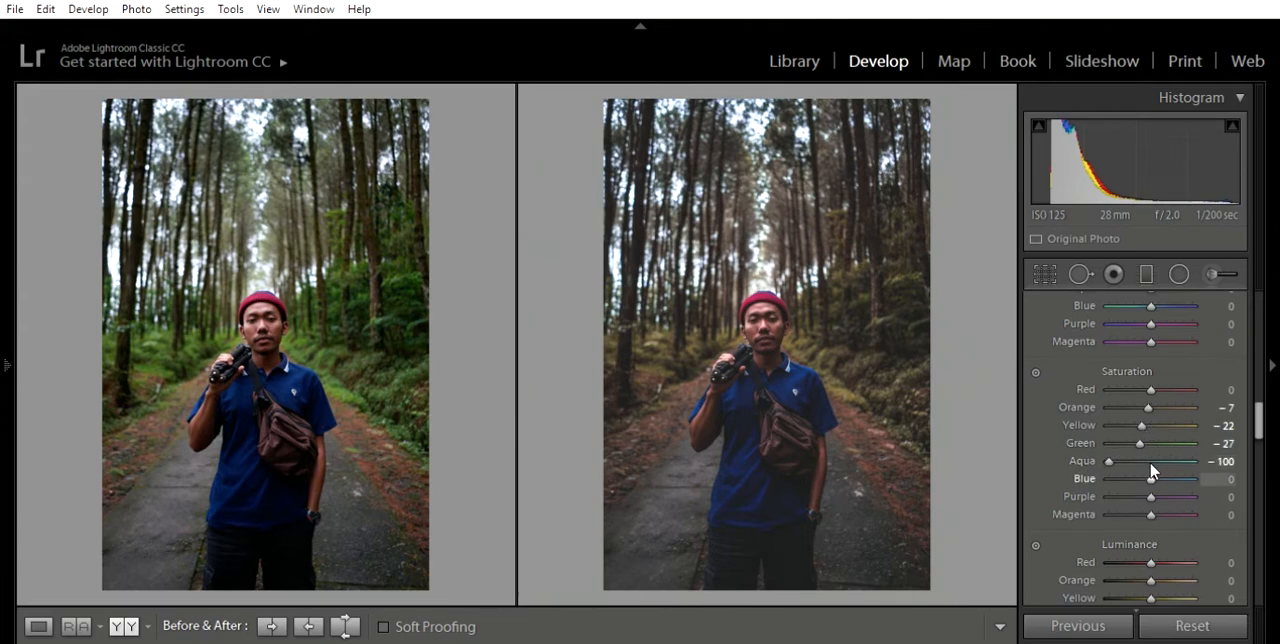
left_click_drag(1150, 464, 1131, 466)
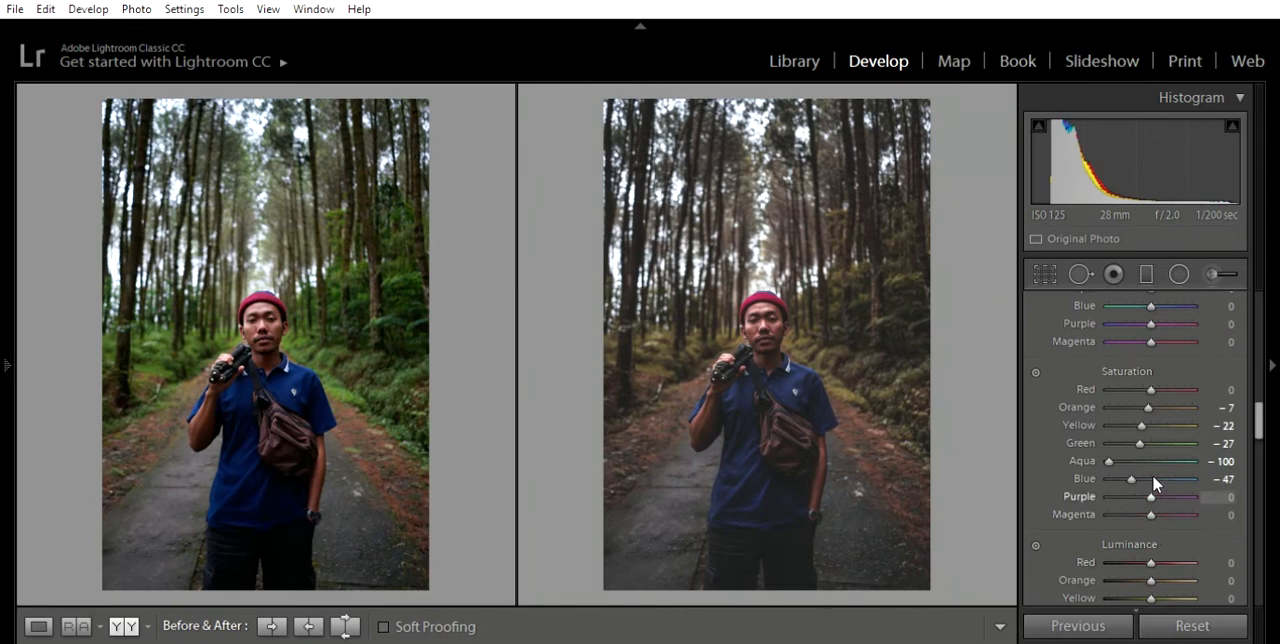
left_click_drag(1152, 474, 1137, 472)
- Set the HSL Luminance of Red to +20, Orange to +78, Green to +22 and Blue to +36
scroll(1252, 515, "down", 3)
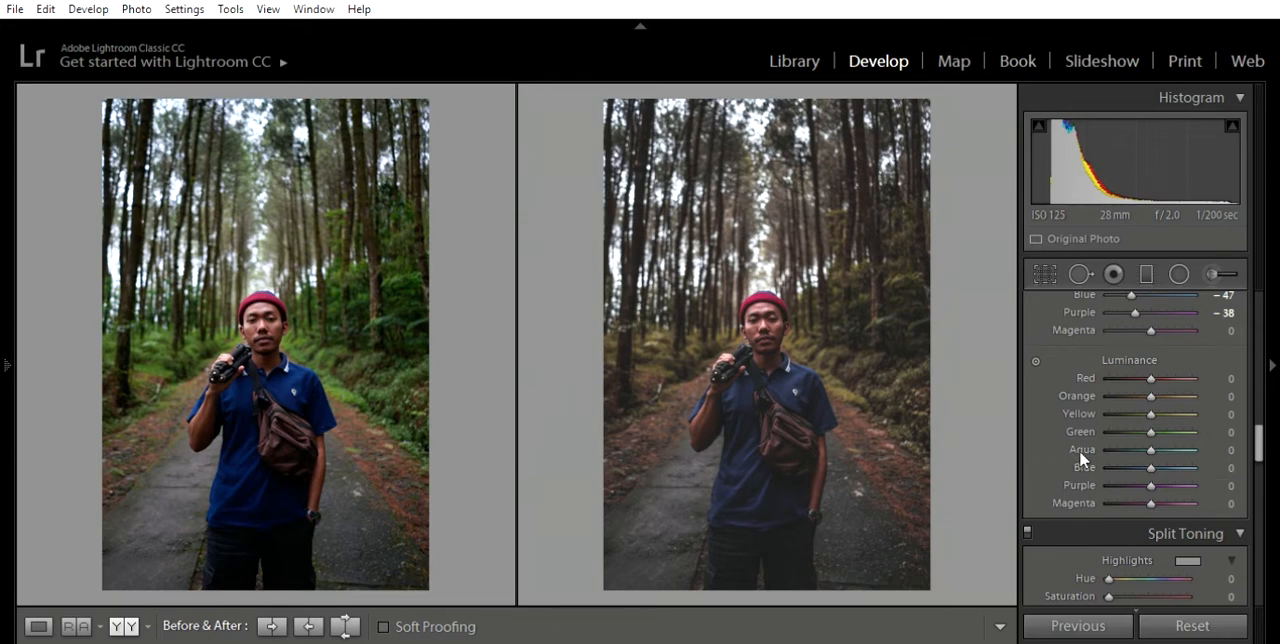
left_click_drag(1150, 377, 1187, 379)
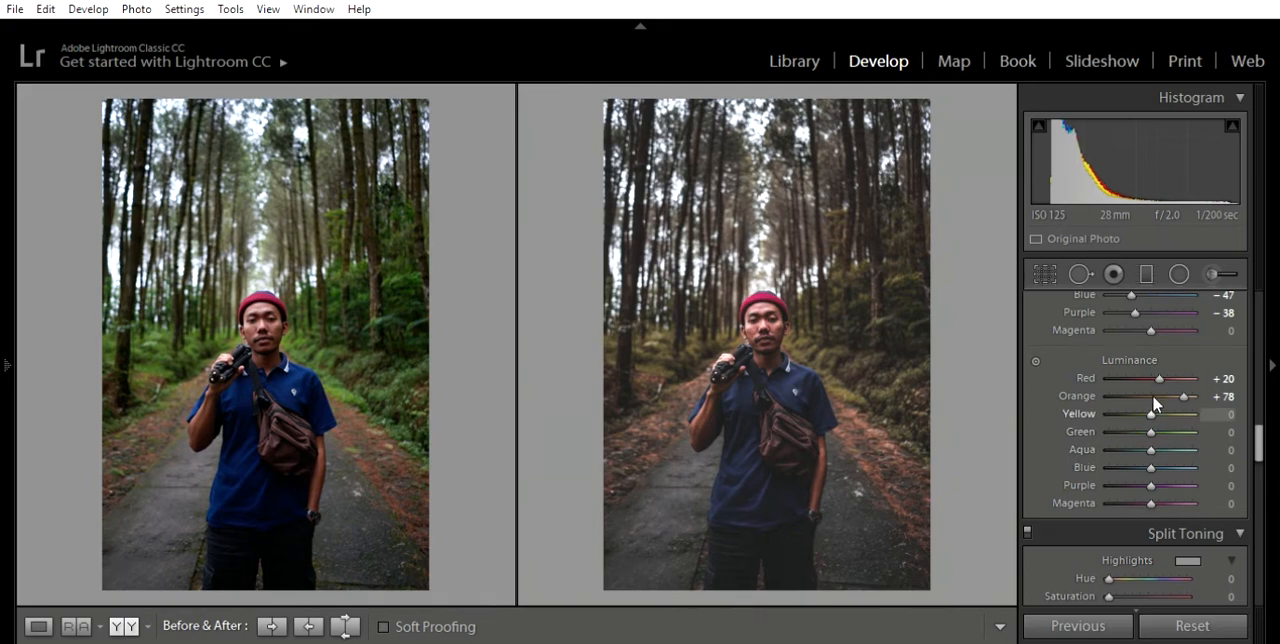
left_click_drag(1151, 432, 1162, 409)
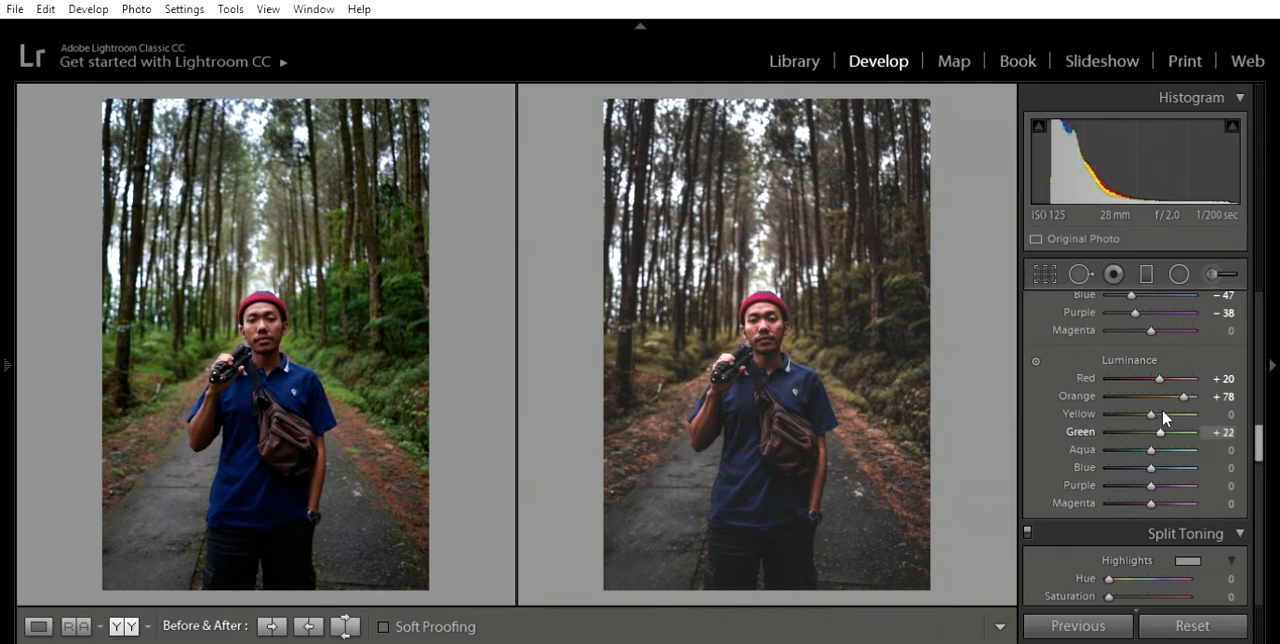
left_click_drag(1162, 453, 1165, 452)
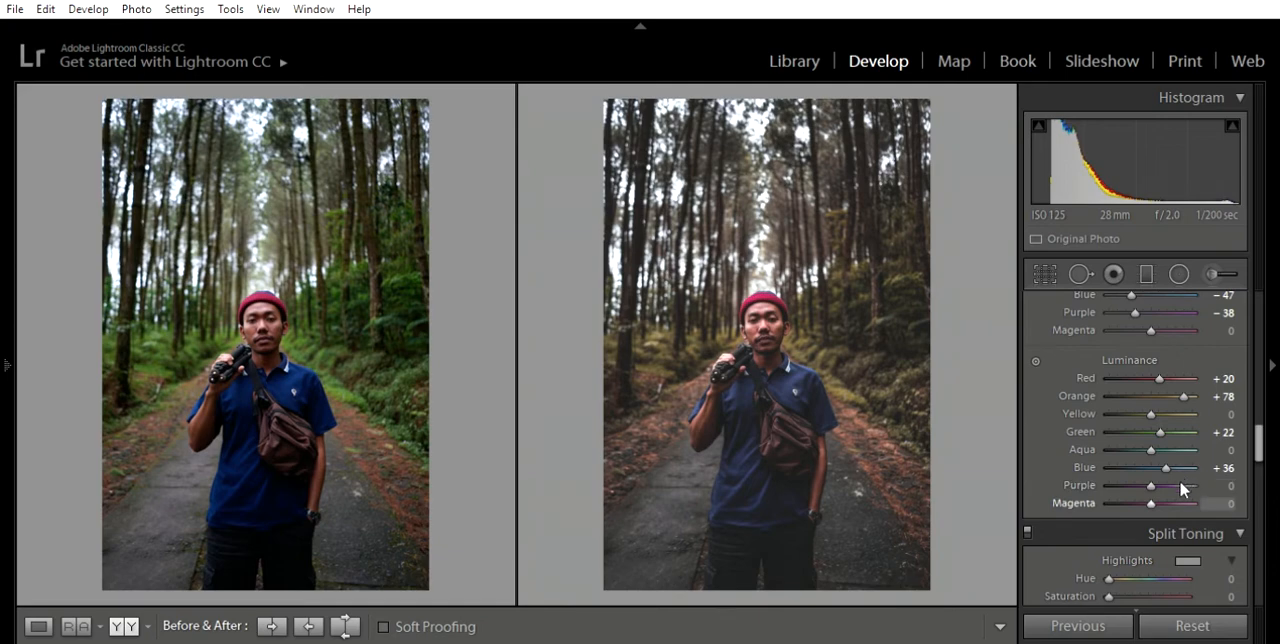
- Raise the black point of the RGB tone curve to about 11.0 %
scroll(1177, 490, "up", 6)
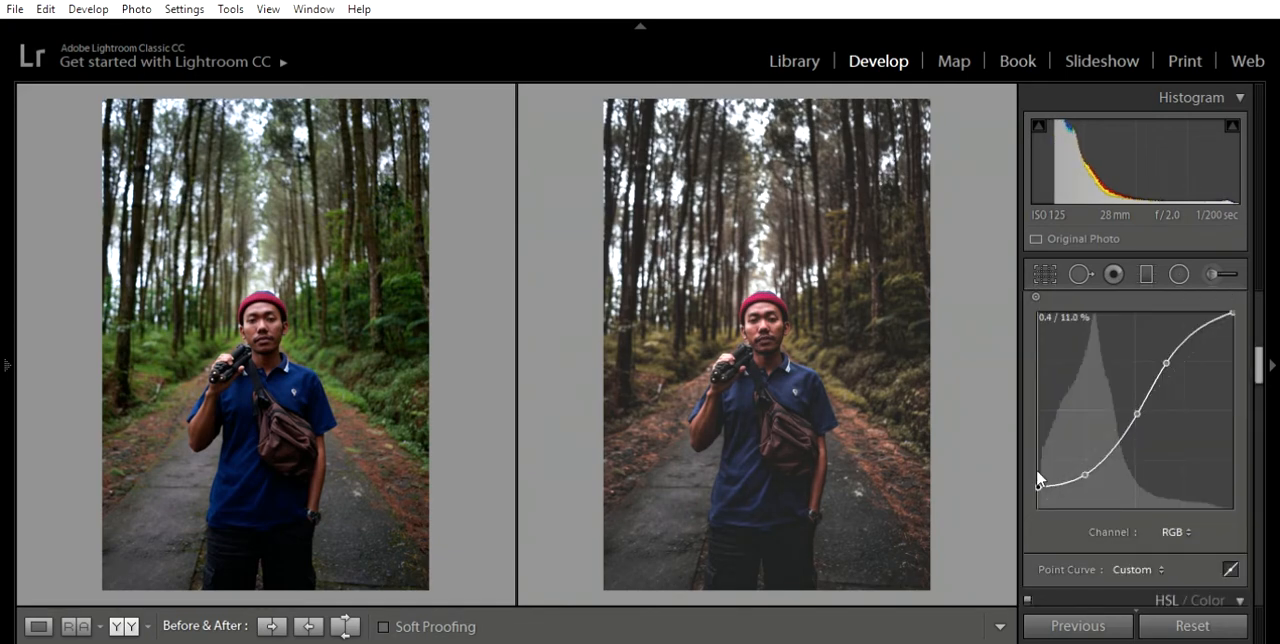
- Apply split toning with Highlights at Hue 64, Saturation 8 and Shadows at Hue 210, Saturation 11
scroll(1183, 485, "down", 3)
scroll(1183, 482, "down", 6)
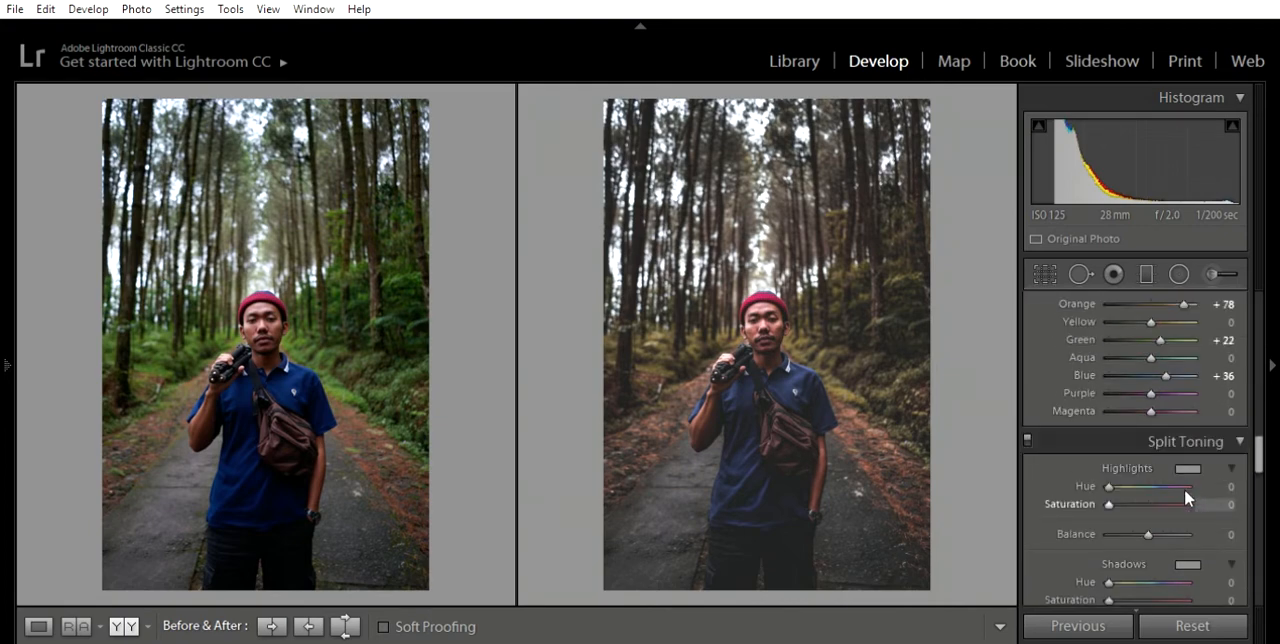
left_click_drag(1108, 486, 1124, 464)
left_click_drag(1108, 504, 1116, 504)
scroll(1214, 498, "down", 3)
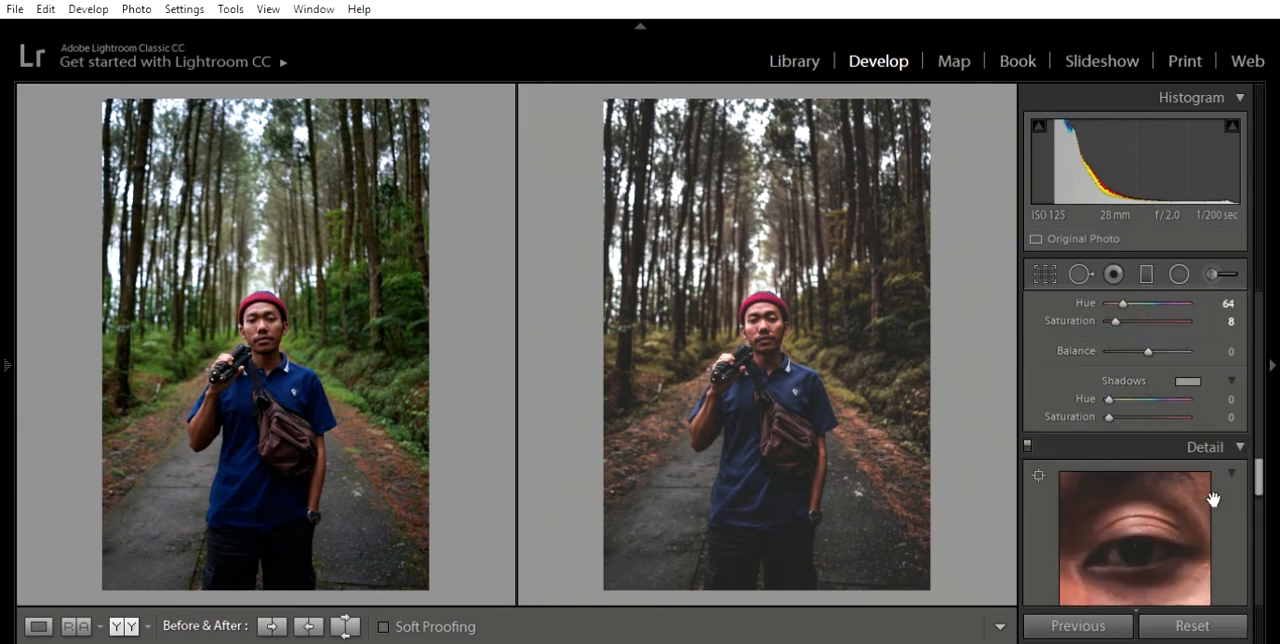
left_click_drag(1112, 379, 1159, 382)
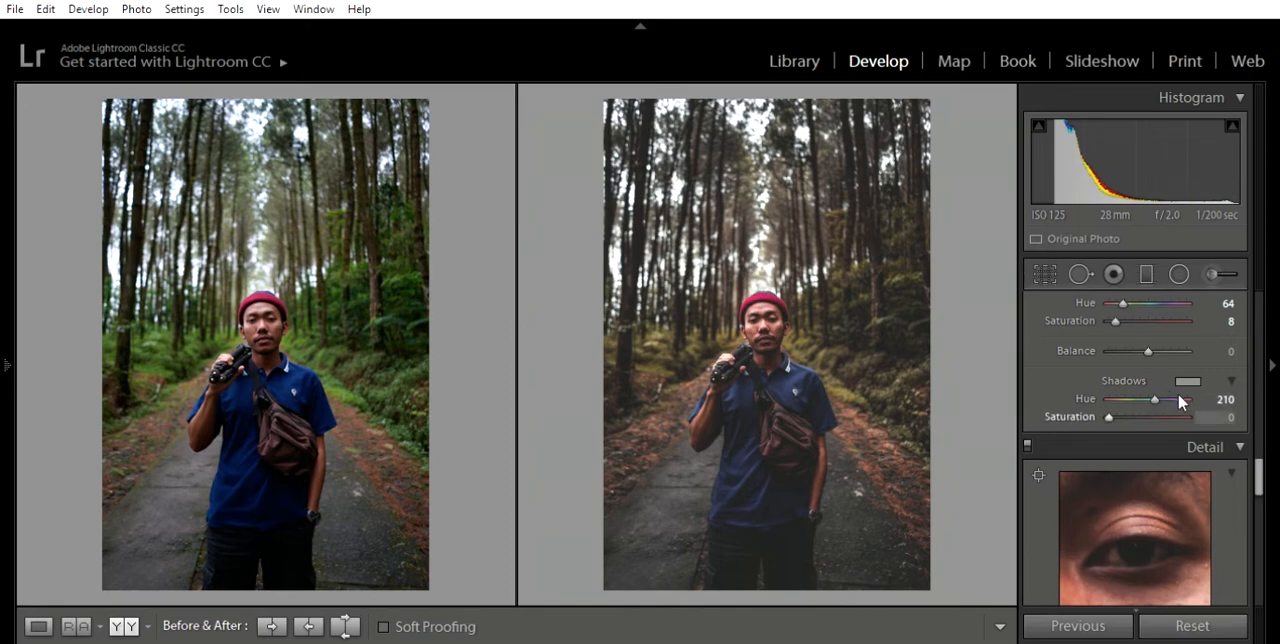
left_click_drag(1110, 397, 1122, 405)
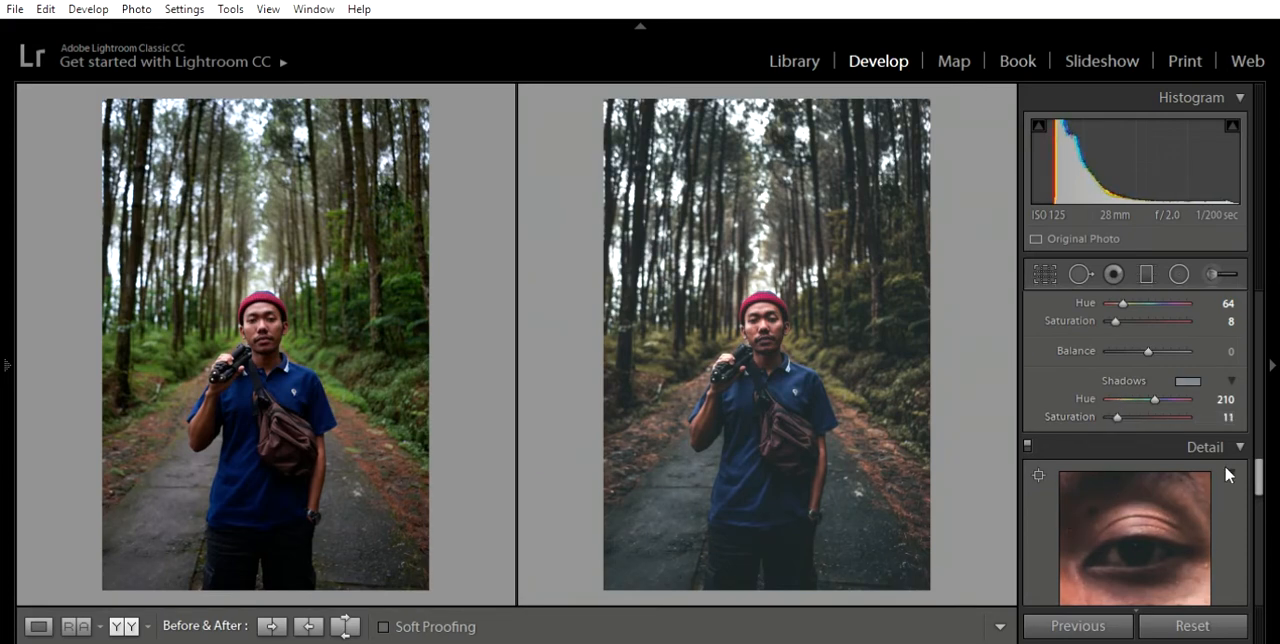
- Set the Sharpening Amount to 11 and the Noise Reduction Luminance and Color to 20 each
scroll(1248, 484, "down", 5)
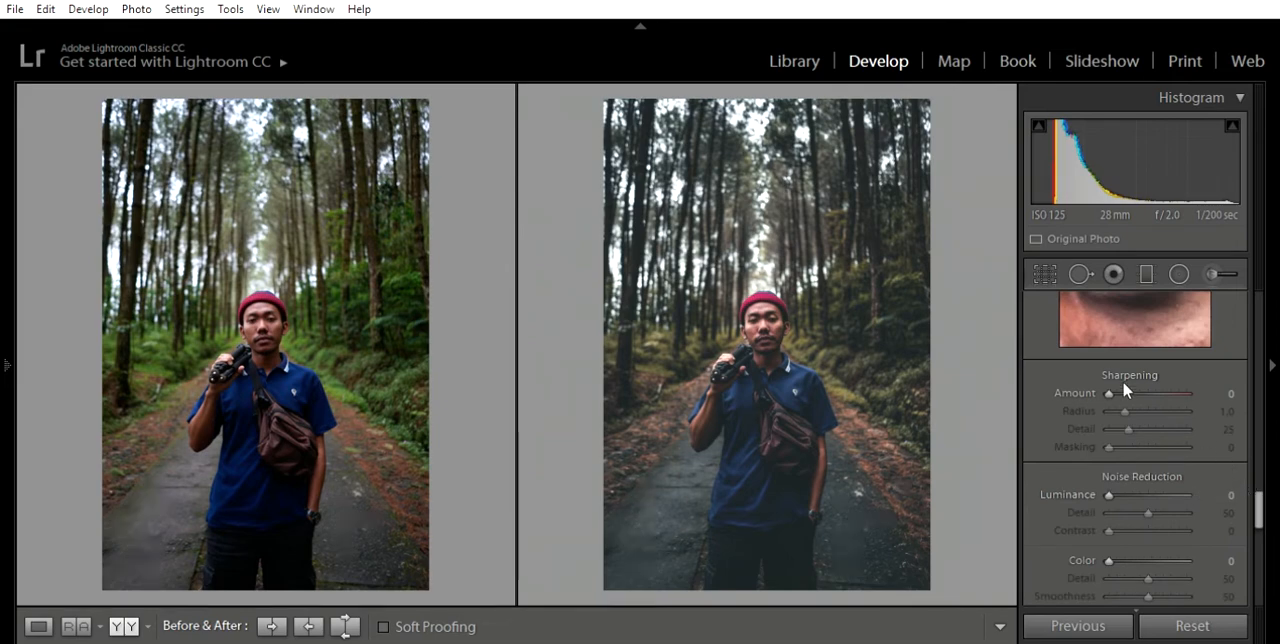
left_click_drag(1111, 375, 1117, 377)
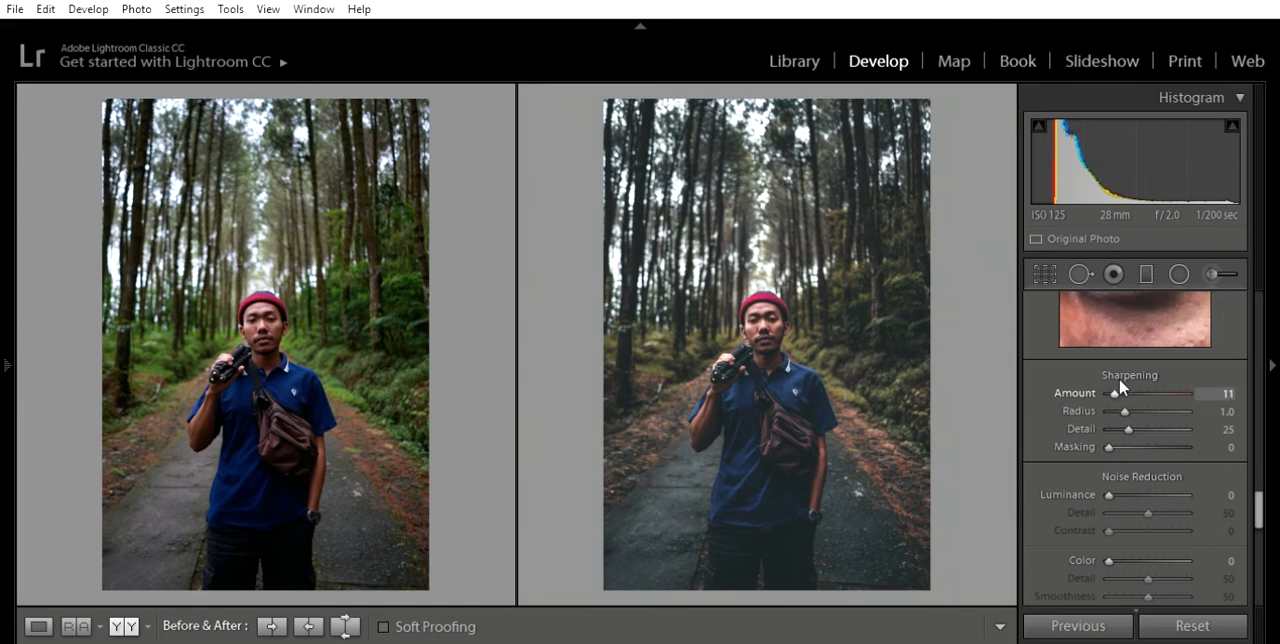
left_click_drag(1109, 471, 1128, 453)
scroll(1221, 500, "down", 3)
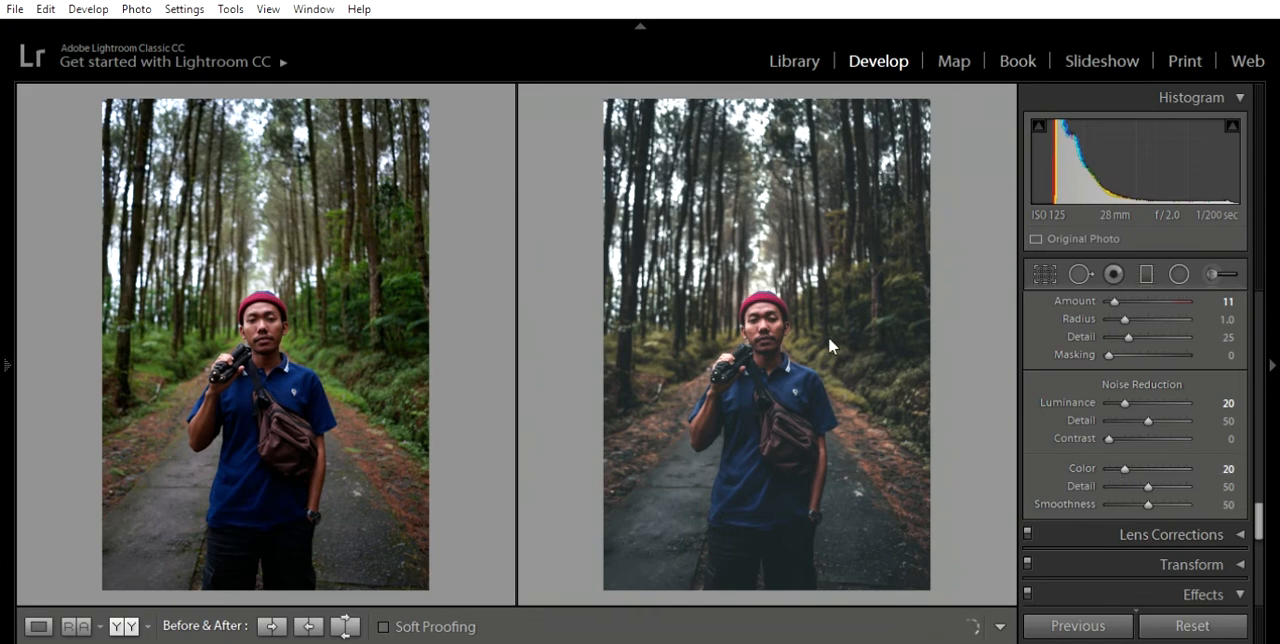
- Add a post-crop vignette with Amount -36, Midpoint 64, Roundness -7 and Feather 71
scroll(1232, 420, "down", 6)
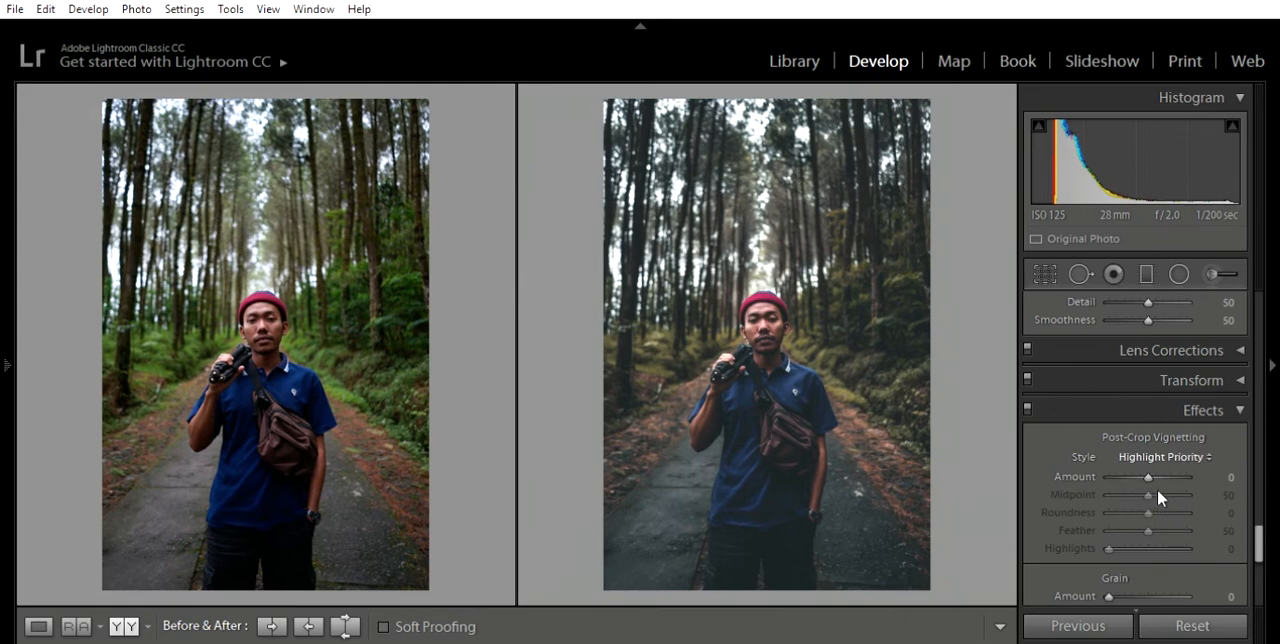
left_click_drag(1148, 466, 1135, 460)
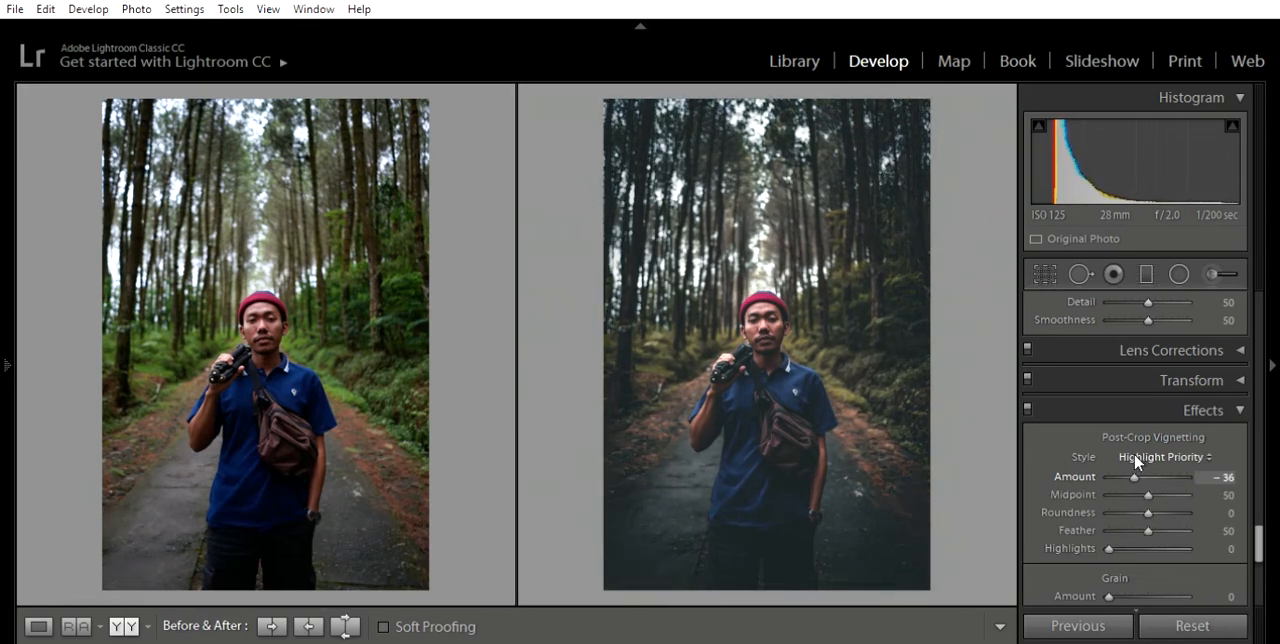
left_click(1157, 494)
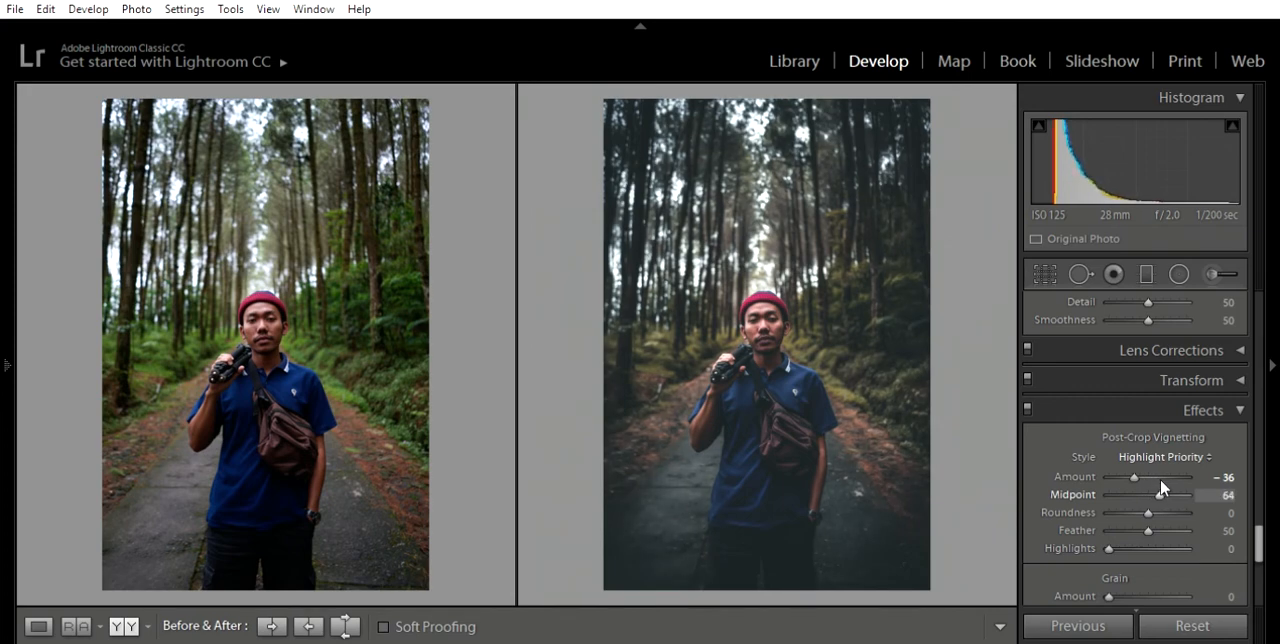
left_click_drag(1147, 500, 1145, 500)
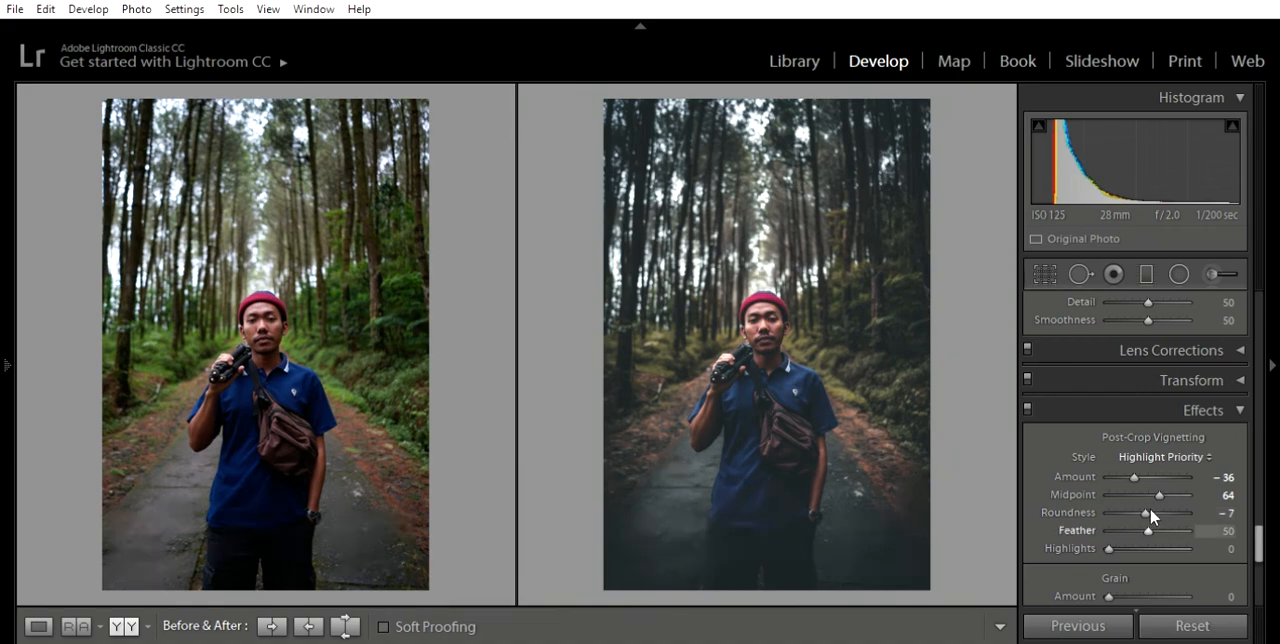
left_click_drag(1150, 508, 1165, 510)
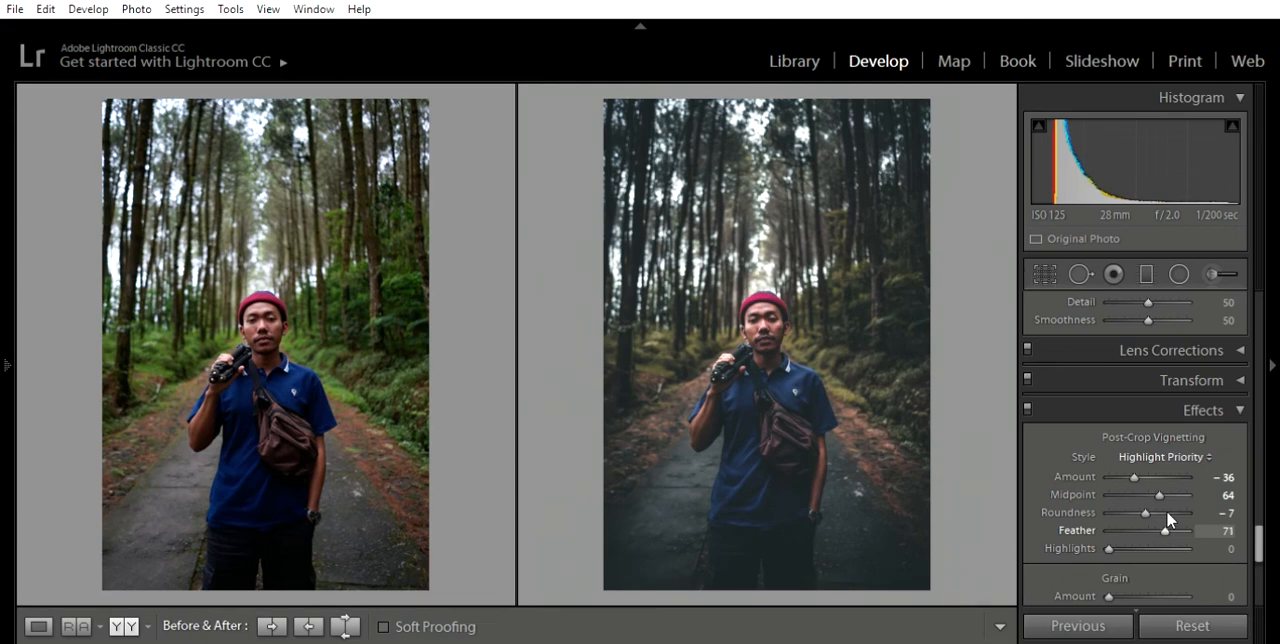
- View the edited photo on its own and return to the side-by-side before and after comparison
scroll(1122, 482, "down", 3)
scroll(1122, 482, "up", 10)
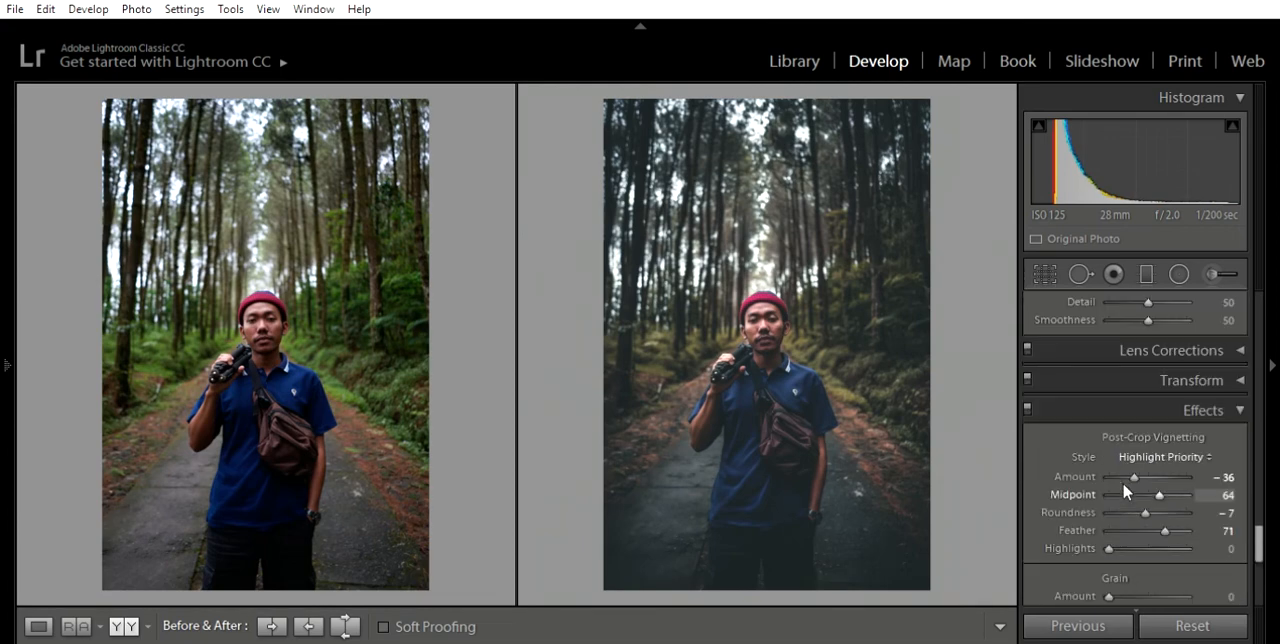
scroll(1124, 488, "up", 3)
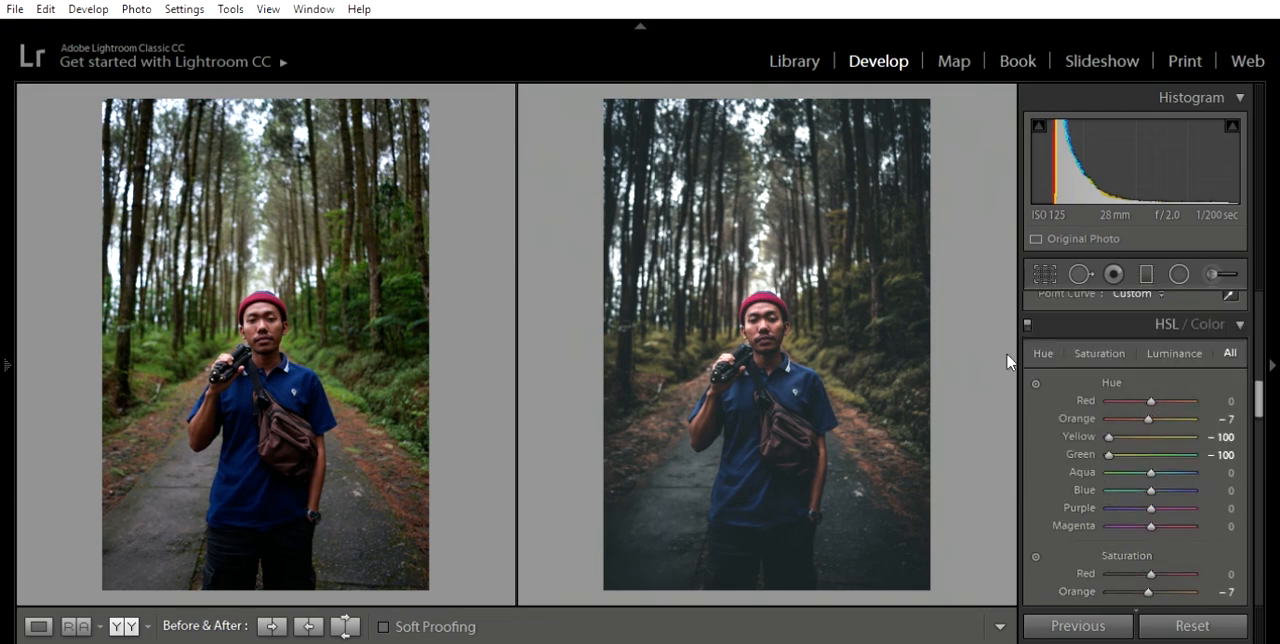
left_click(50, 620)
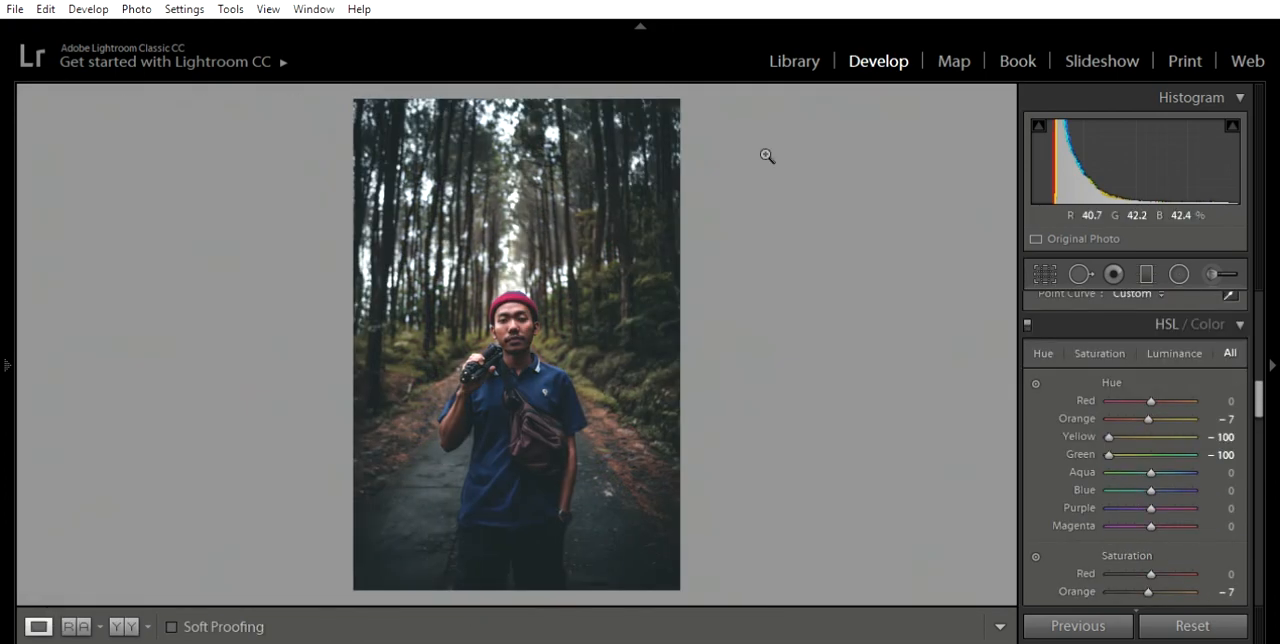
left_click(124, 625)
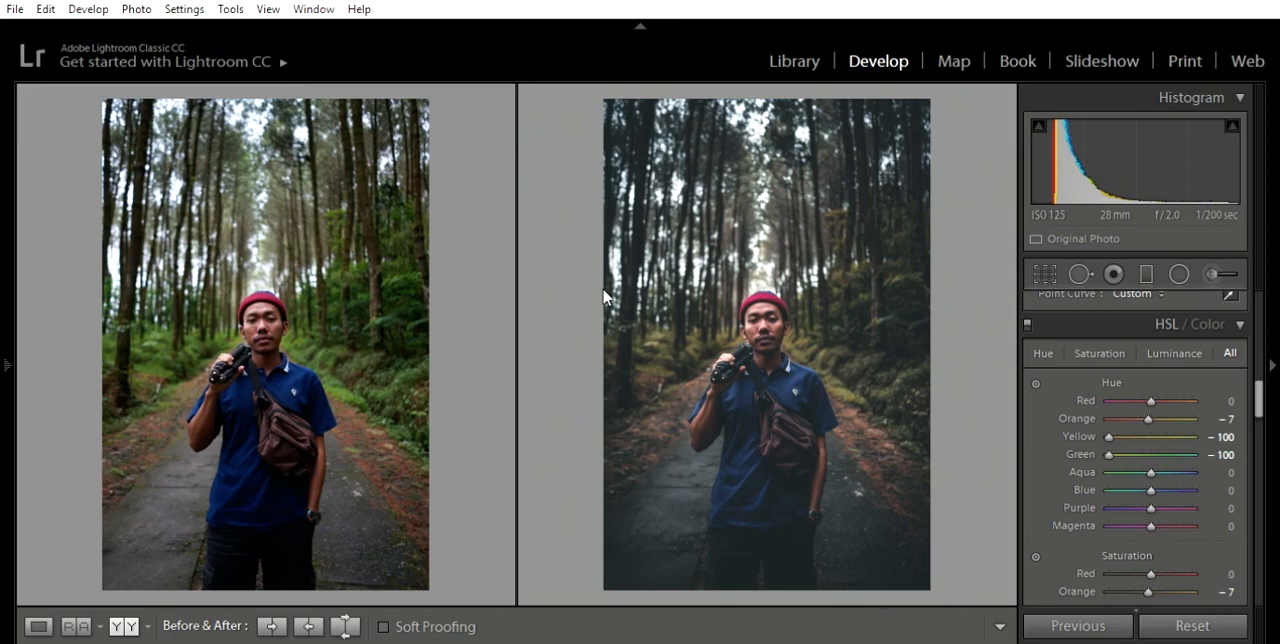